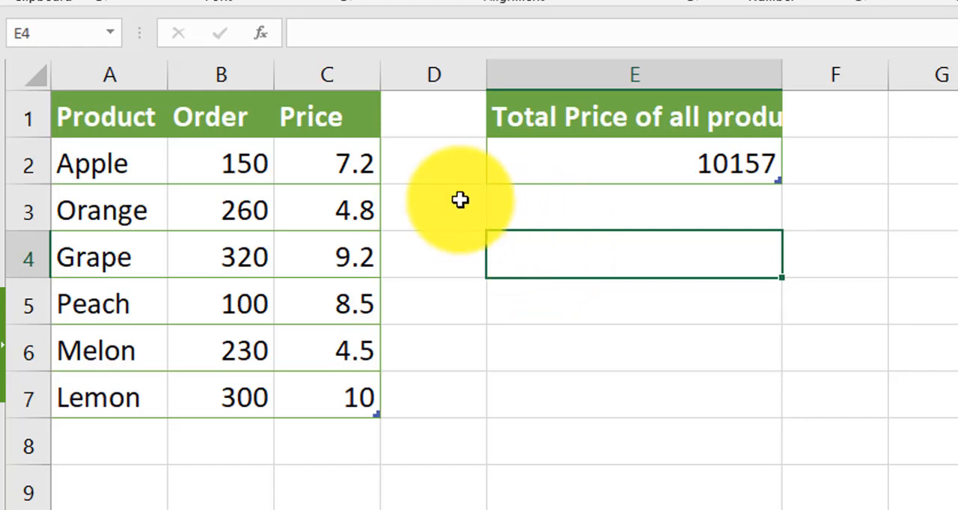
Review the Product, Order and Price table, and widen column E to fit the "Total Price of all products" heading
click(89, 121)
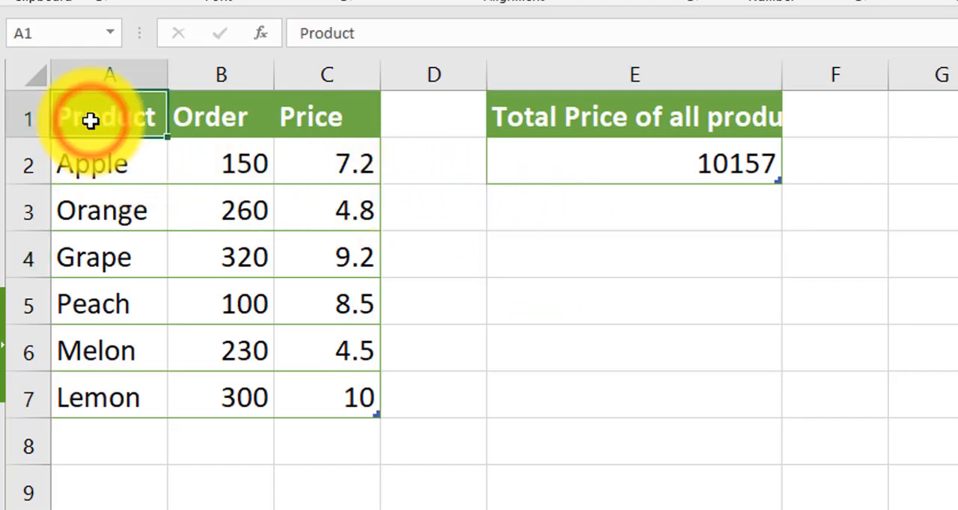
click(355, 119)
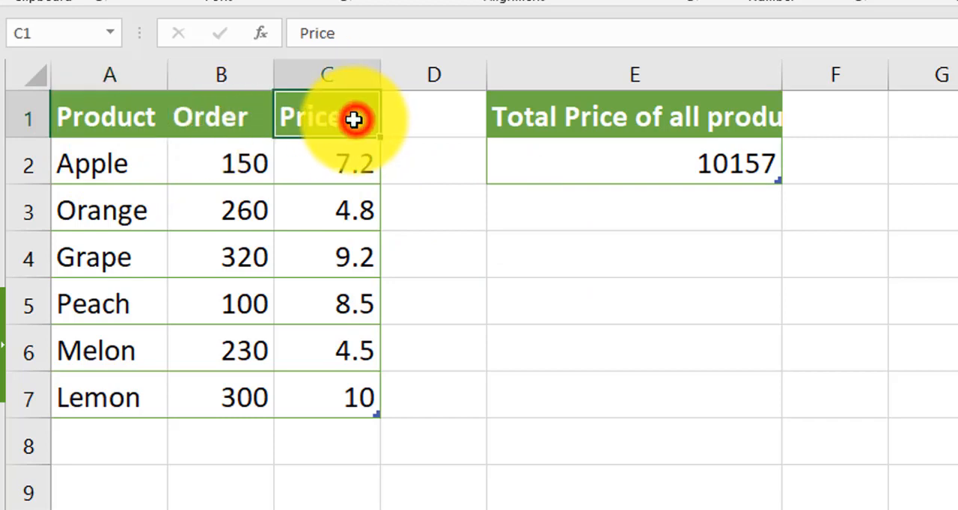
click(218, 158)
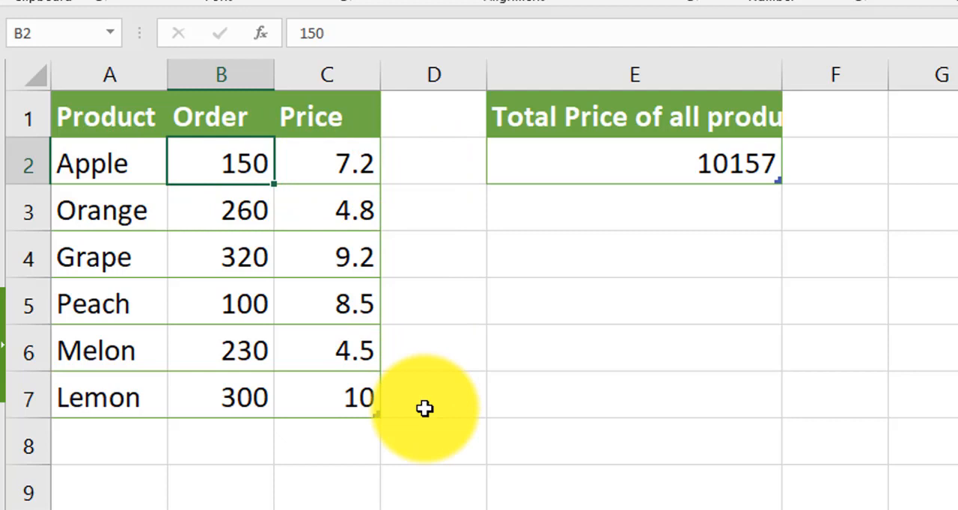
click(686, 167)
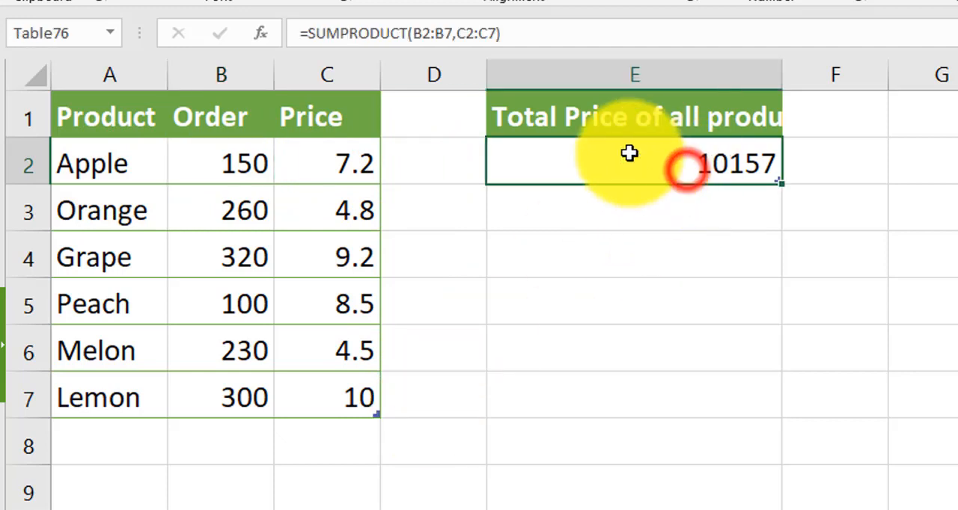
double_click(779, 72)
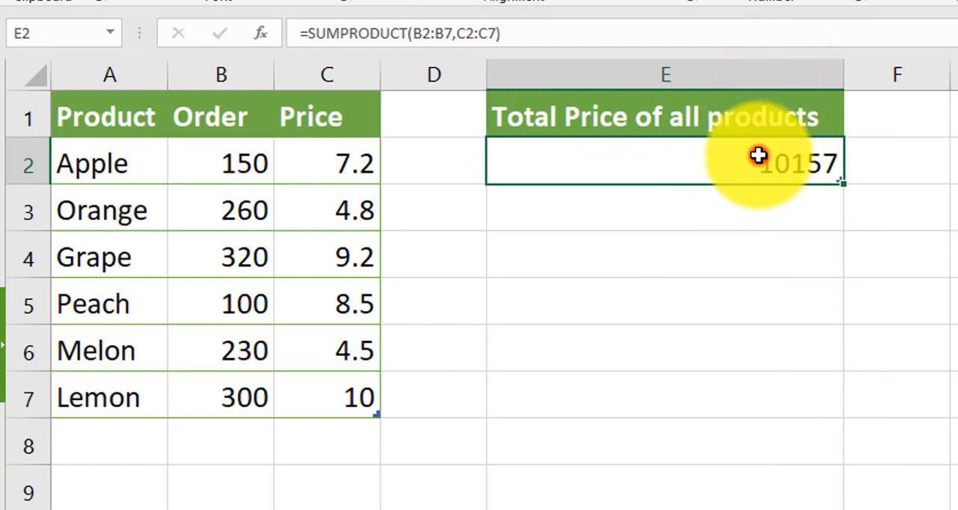
Examine the SUMPRODUCT formula in E2, including the function name and its order and price ranges B2:B7 and C2:C7
click(758, 155)
double_click(750, 166)
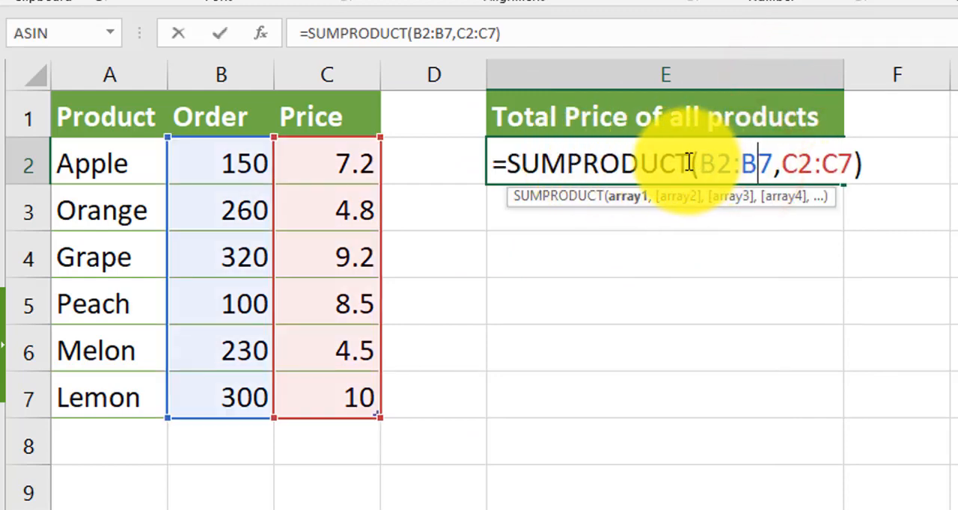
drag(689, 162, 515, 165)
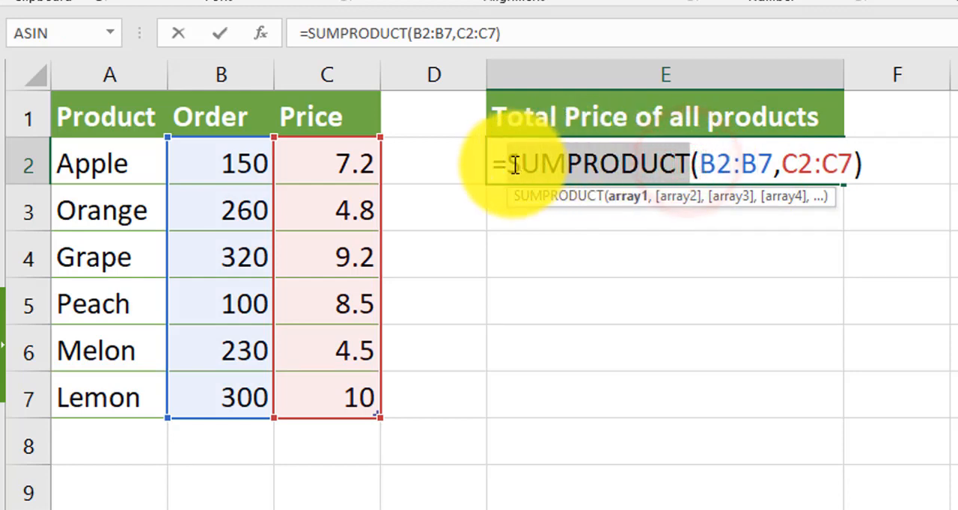
click(717, 167)
drag(772, 172, 702, 166)
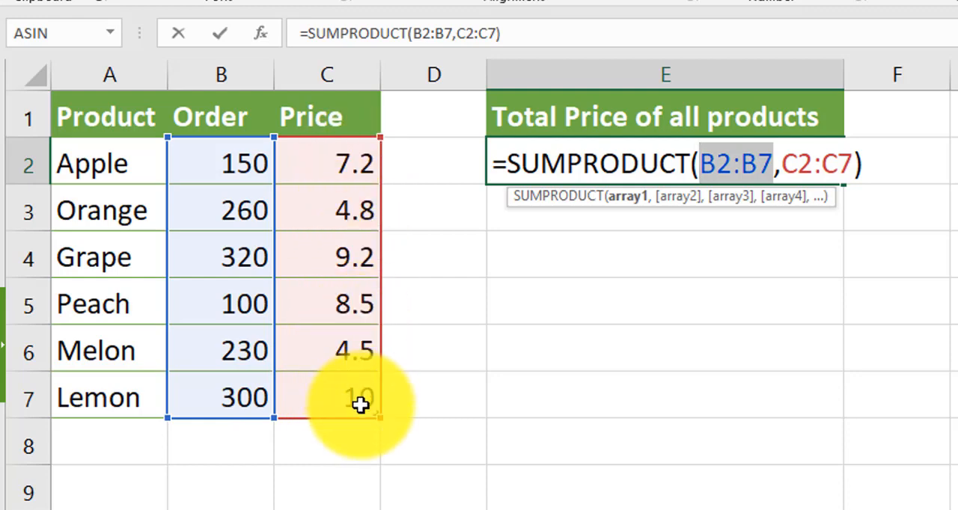
key(Return)
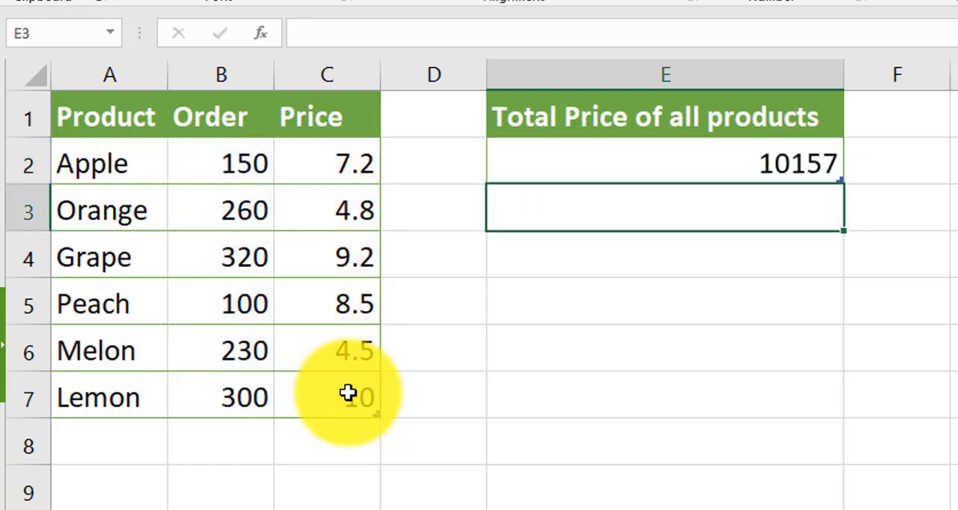
click(780, 167)
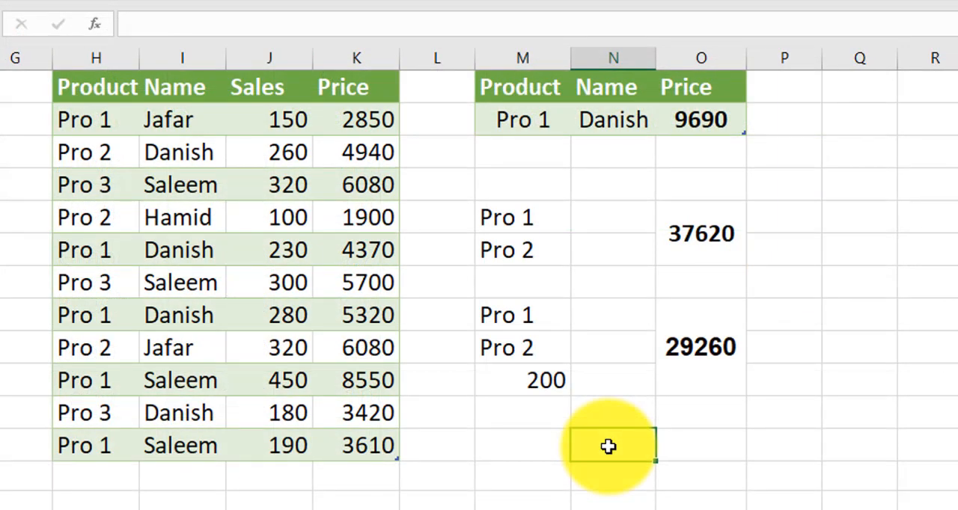
Examine the SUMPRODUCT formula in O2 that totals the price for Pro 1 and one named salesperson
click(695, 227)
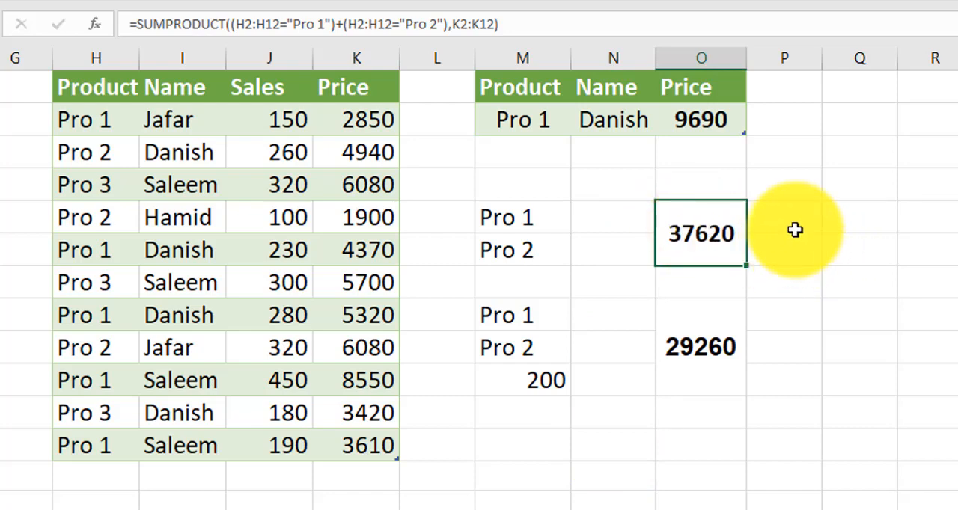
click(776, 159)
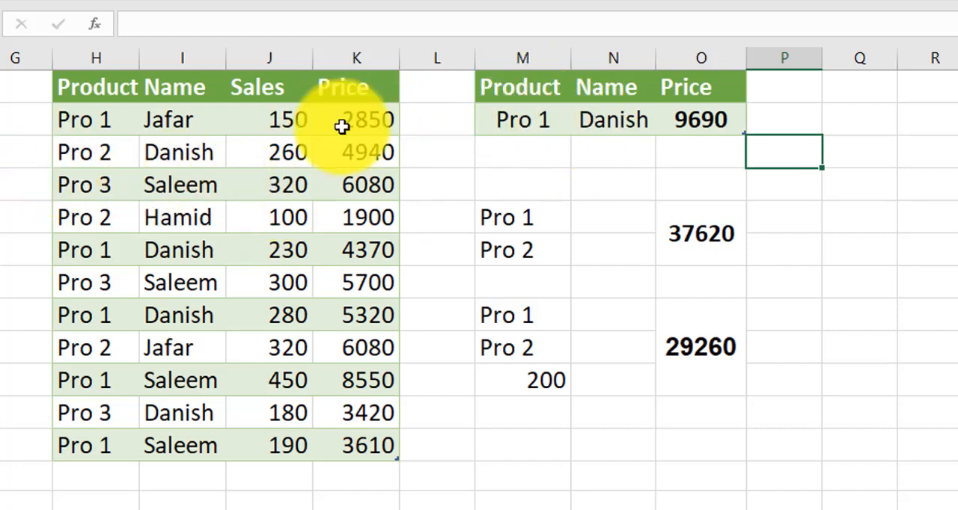
click(523, 122)
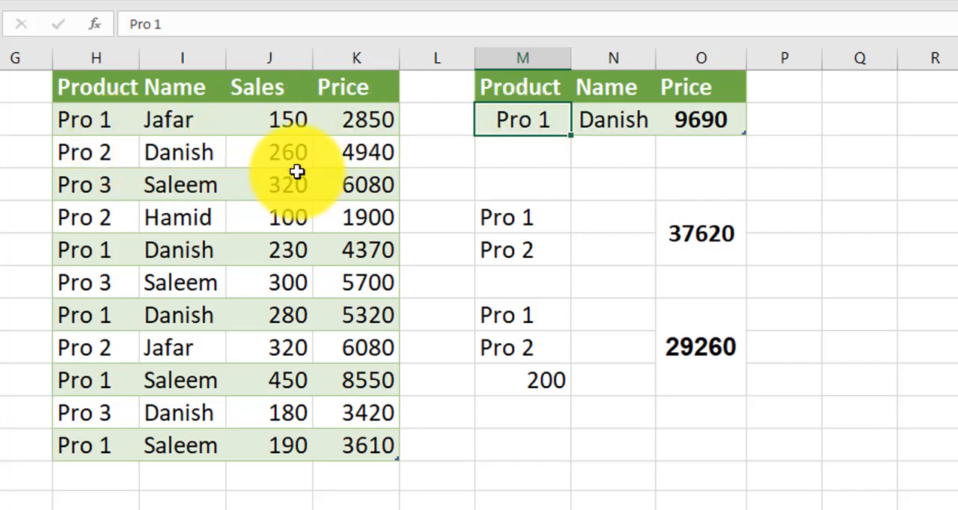
click(703, 120)
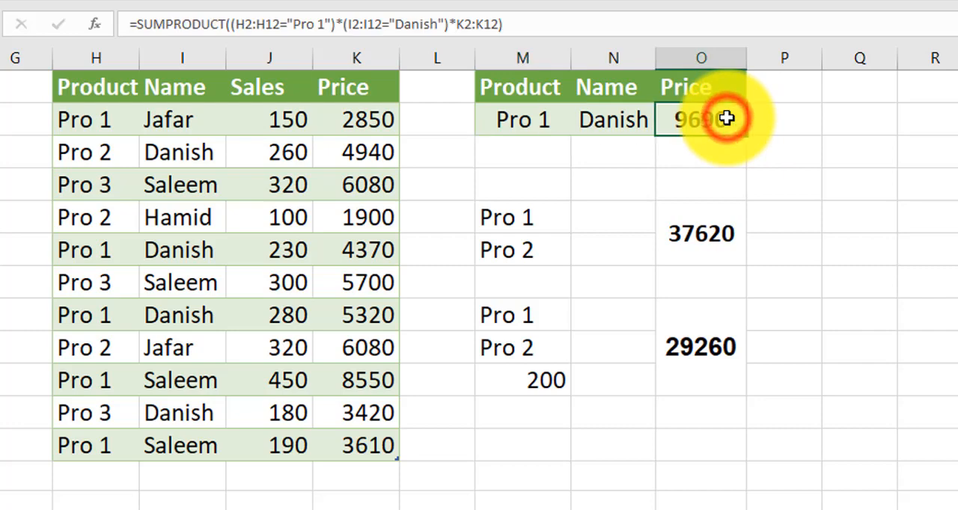
double_click(728, 121)
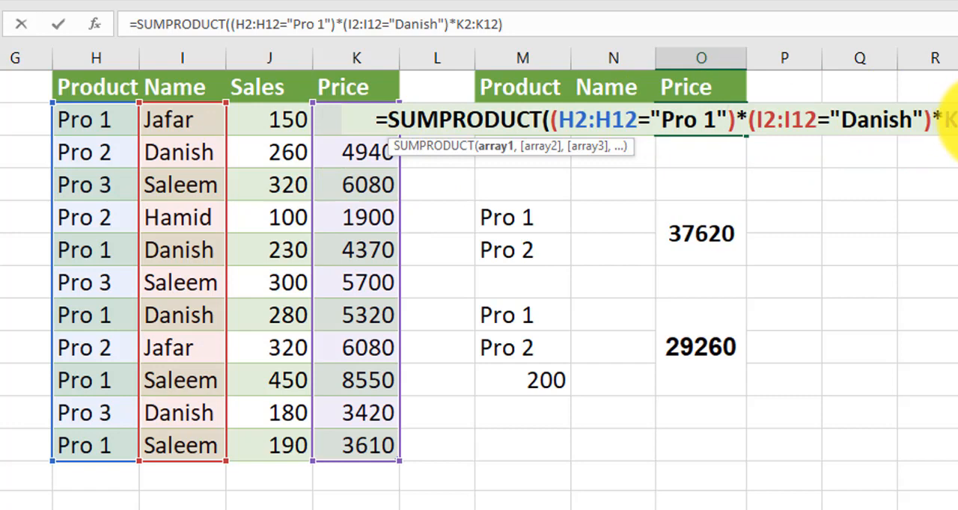
key(Return)
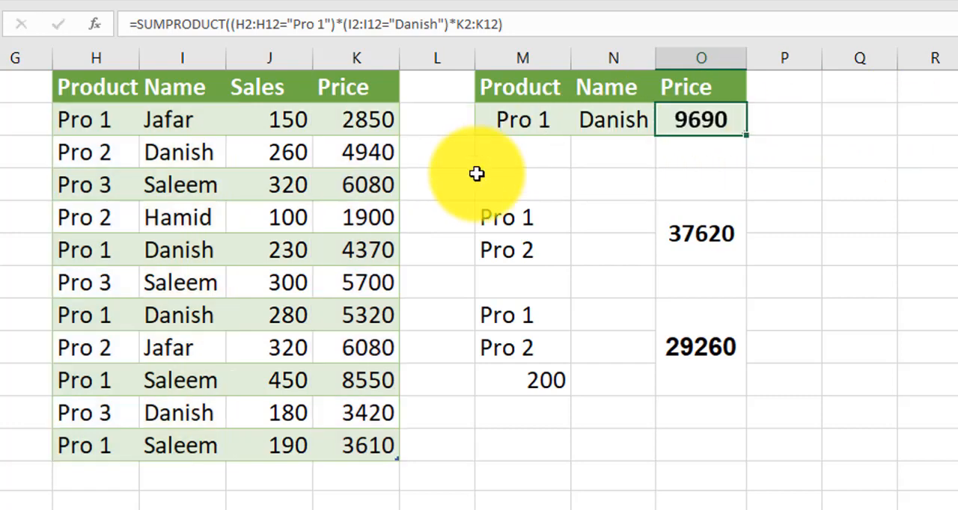
click(699, 127)
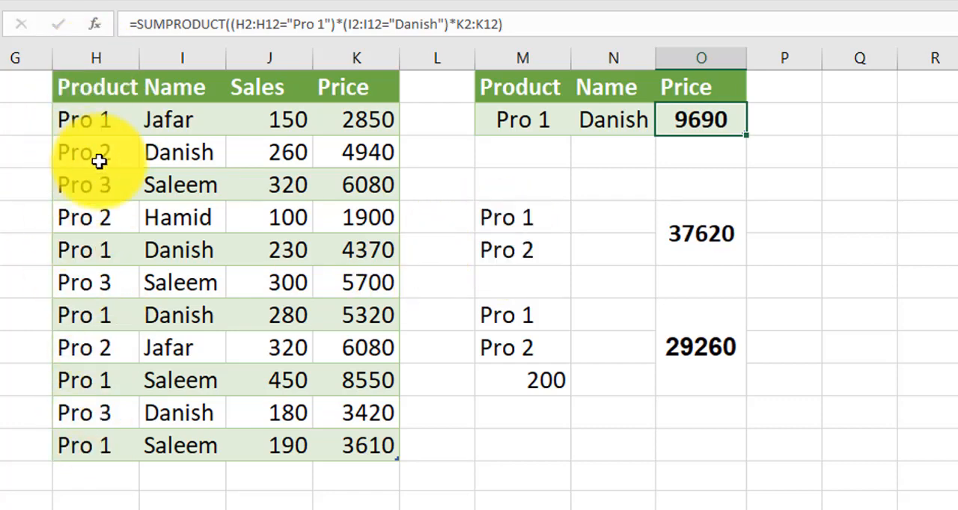
Examine how the SUMPRODUCT formula beside the first Pro 1 and Pro 2 pair combines both product conditions with plus
click(679, 220)
double_click(700, 224)
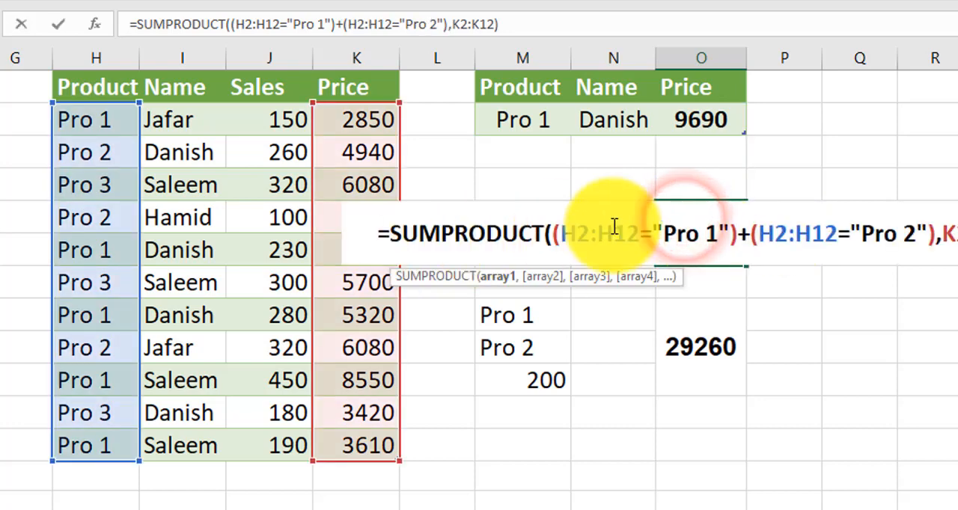
double_click(562, 234)
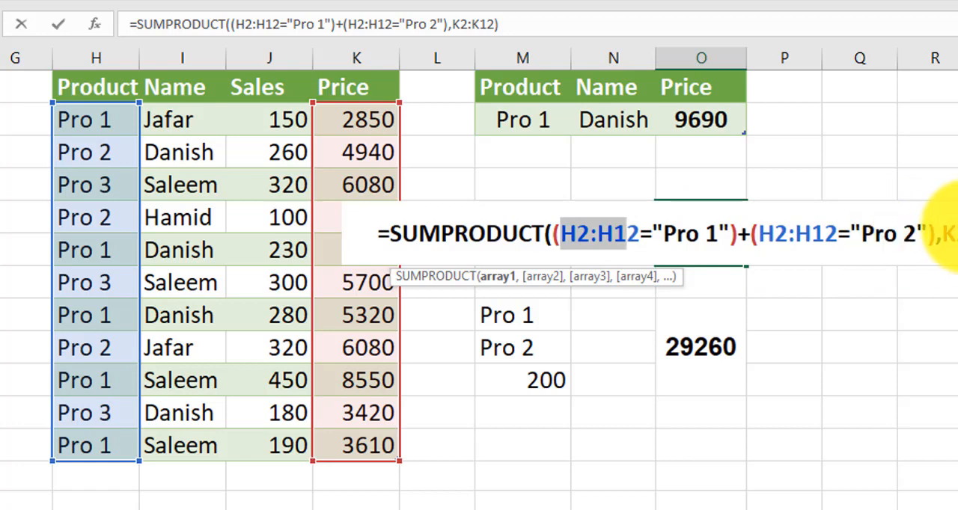
key(Return)
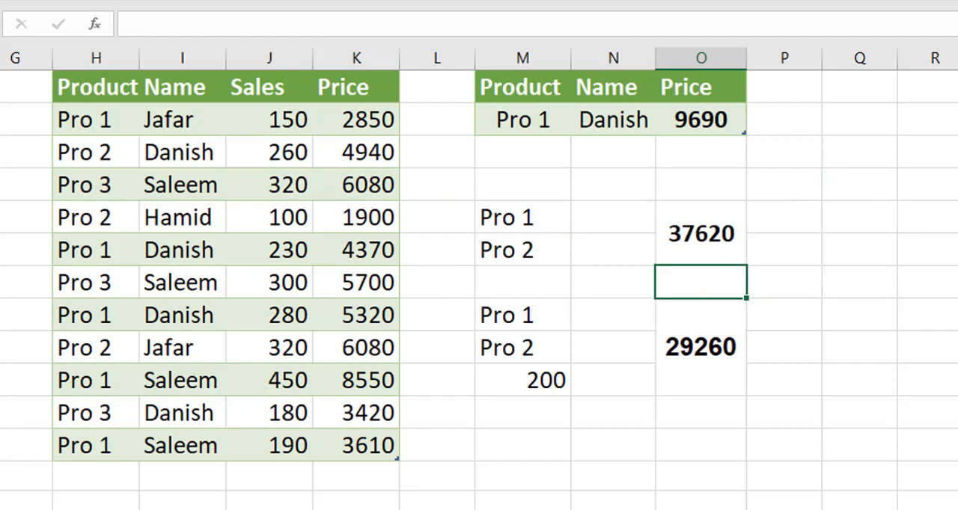
double_click(701, 234)
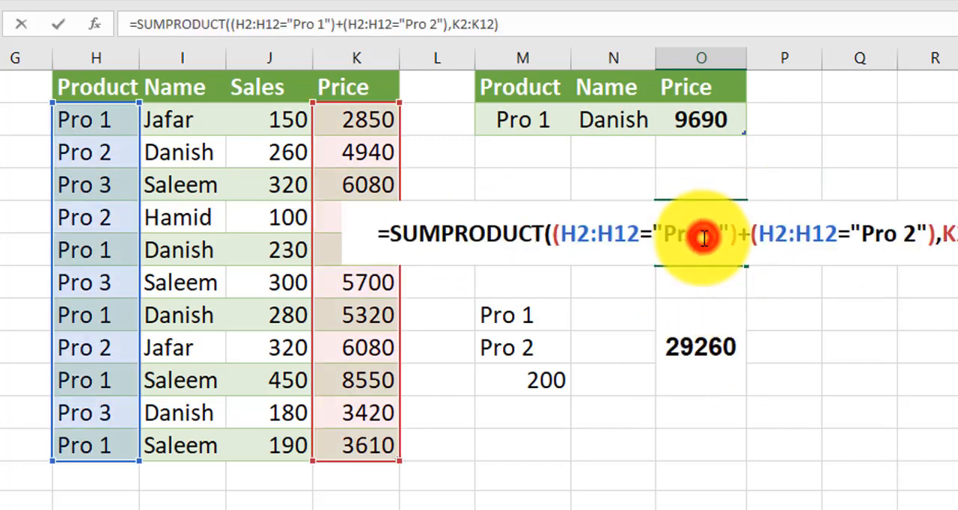
click(748, 238)
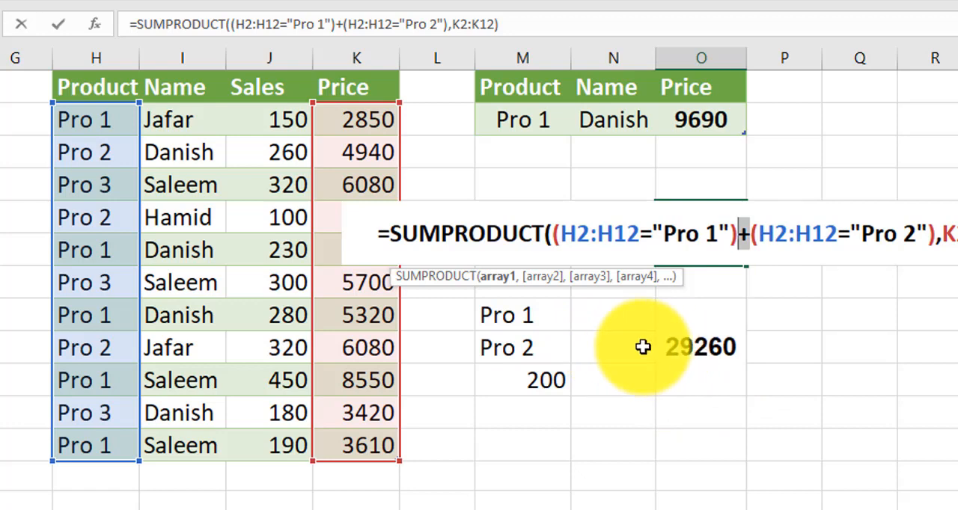
key(Return)
Examine the SUMPRODUCT formula that totals prices for Pro 1 or Pro 2 with sales above 200, including its J2:J12 condition
click(689, 342)
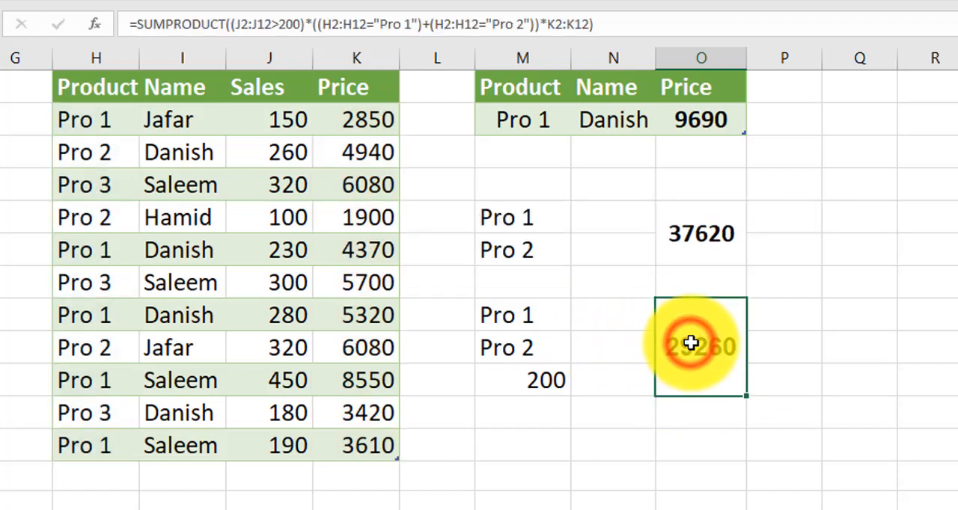
double_click(691, 344)
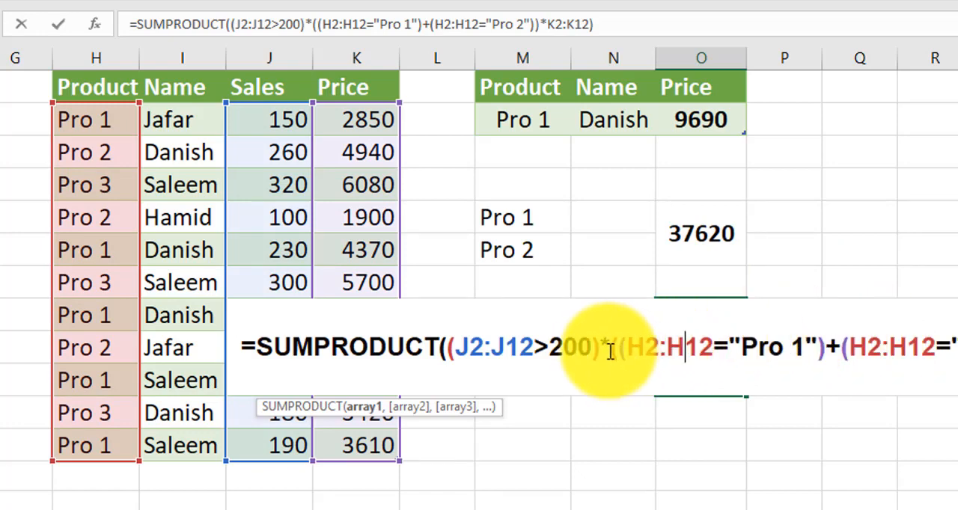
key(Return)
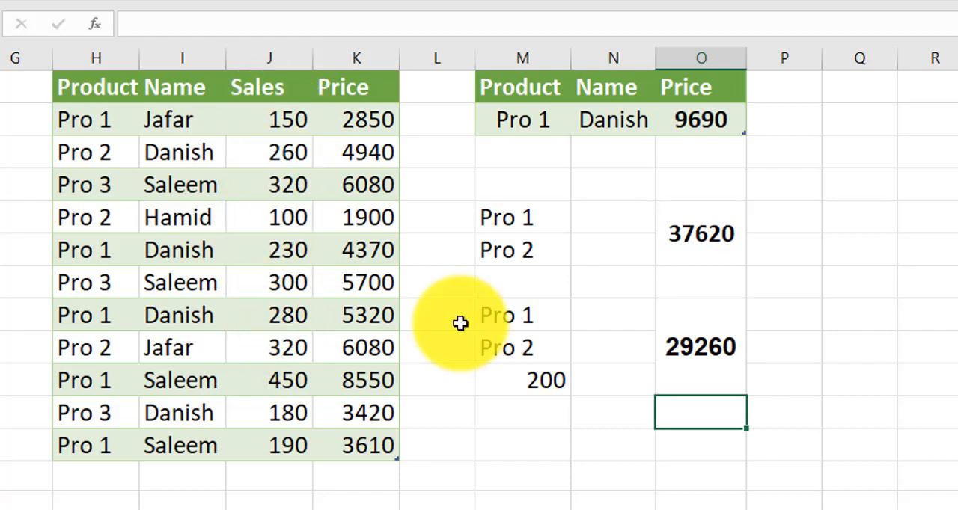
double_click(707, 349)
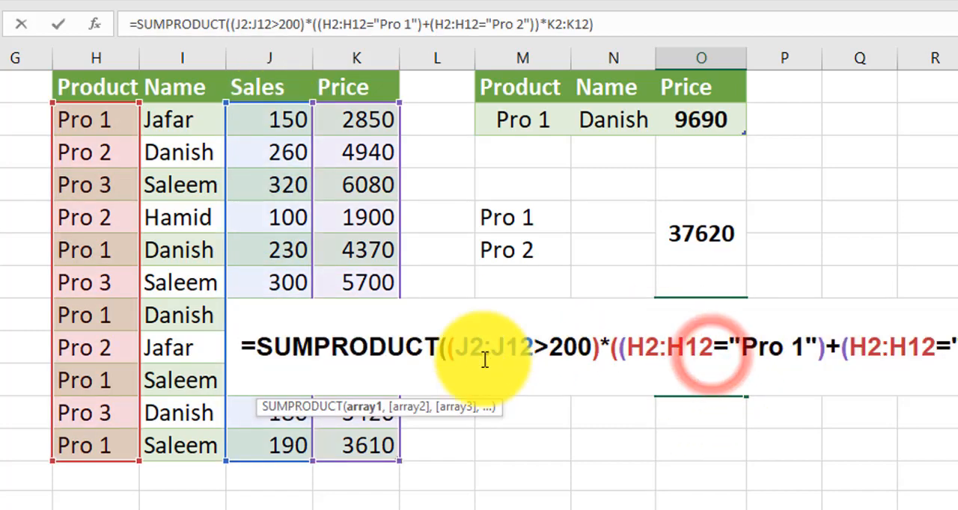
drag(455, 348, 574, 351)
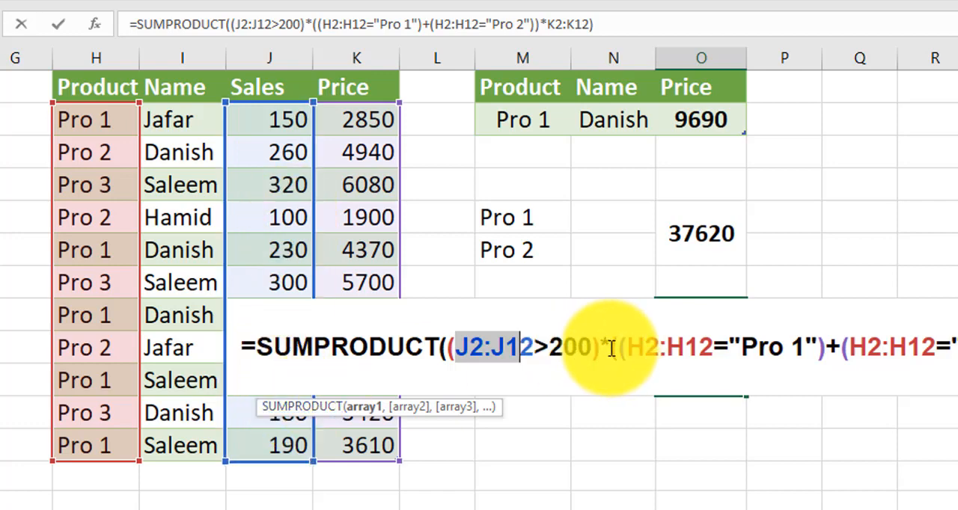
drag(603, 348, 611, 349)
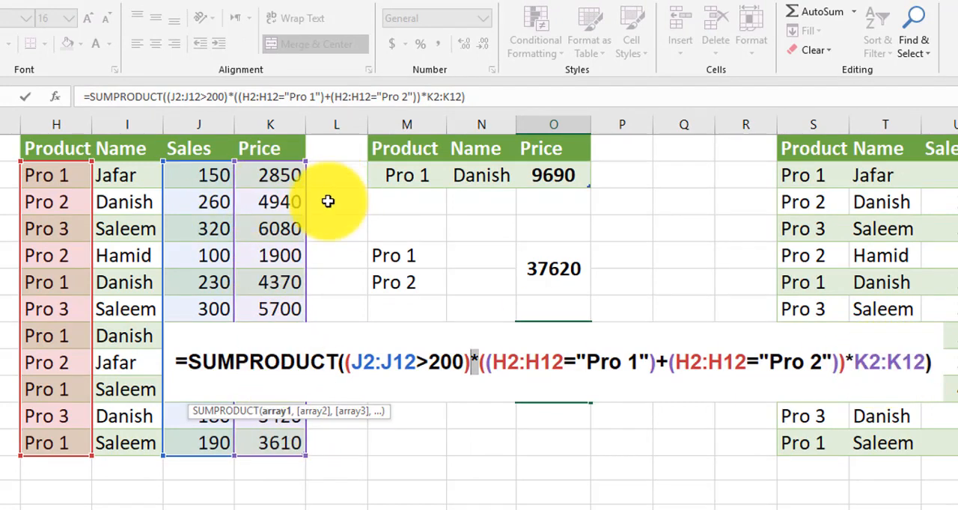
key(Return)
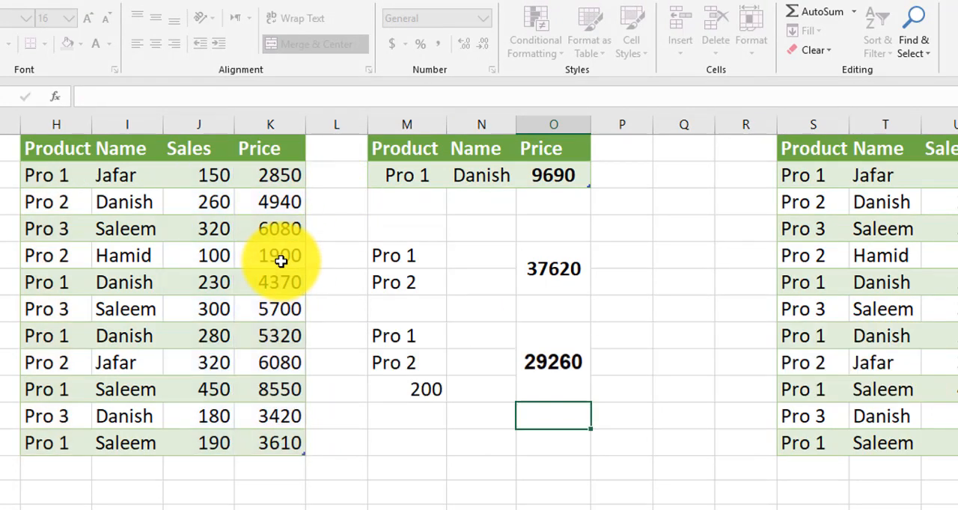
Compare sample Pro 1 and Pro 2 rows in the source table with the formula for sales above 200
click(62, 180)
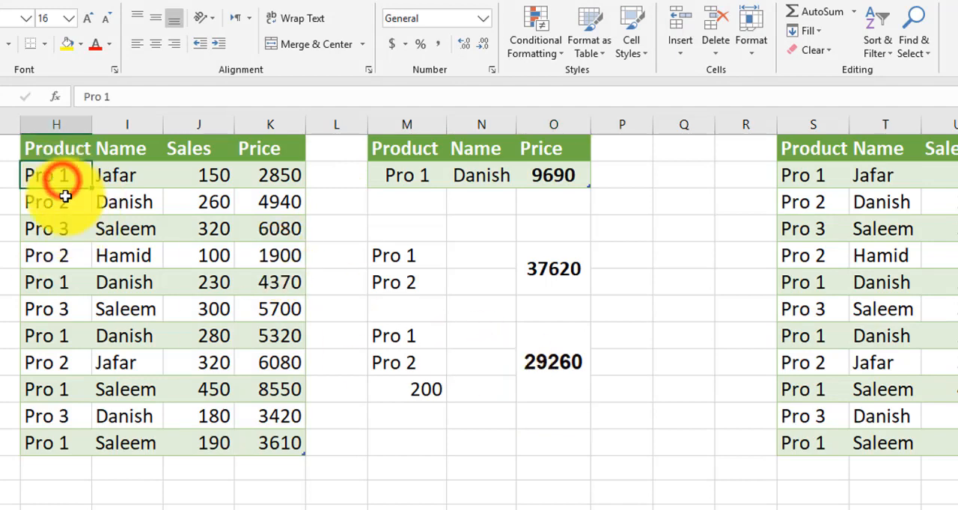
click(64, 198)
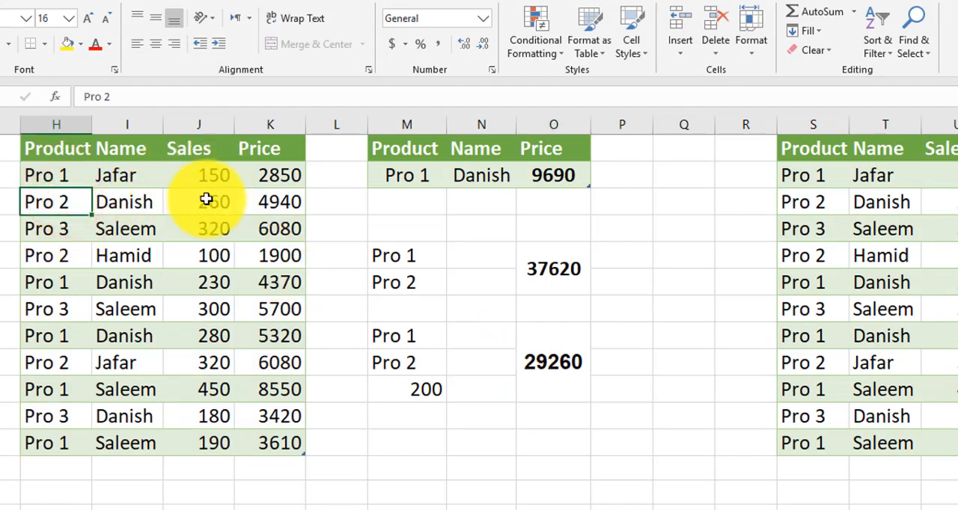
click(292, 203)
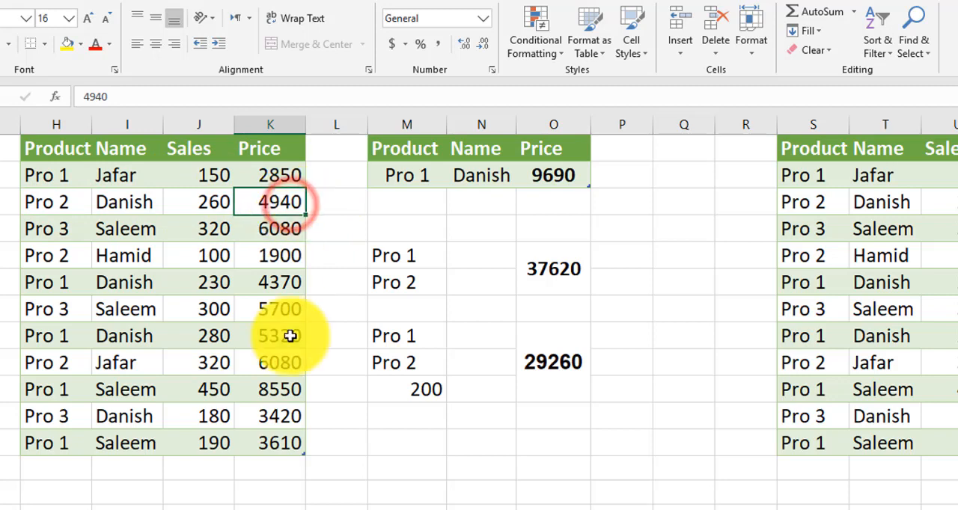
click(533, 378)
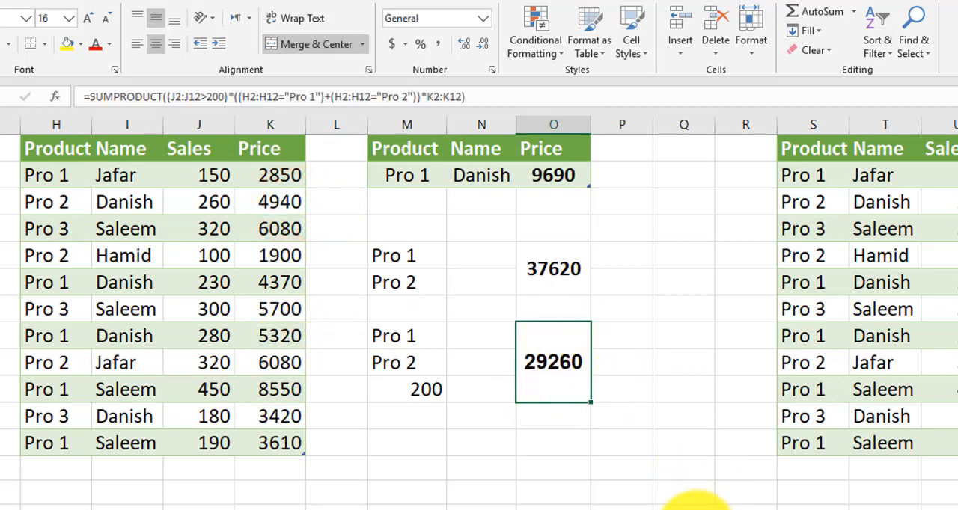
Examine the SUMPRODUCT formula in Z2 that counts Pro 1 rows with sales above 200, checking its S2:S12 and U2:U12 conditions
scroll(941, 374, right, 4)
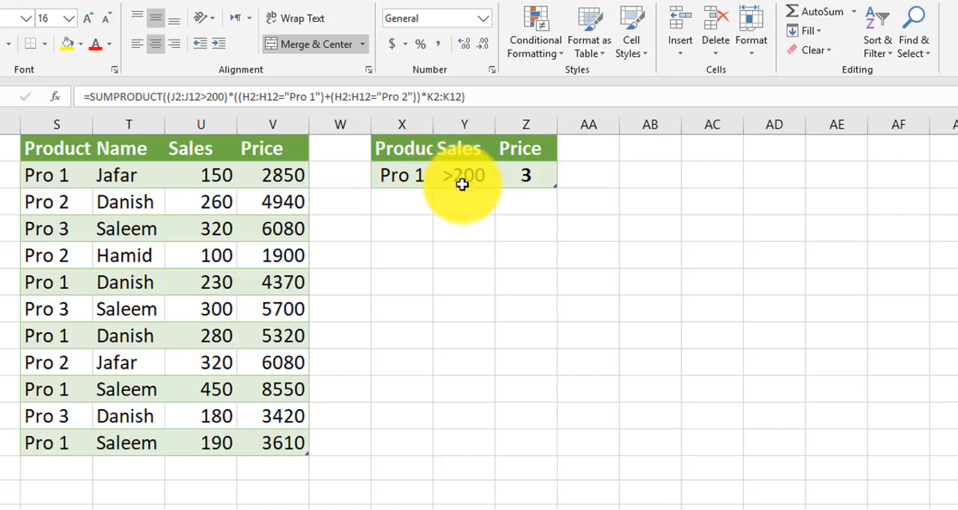
click(544, 176)
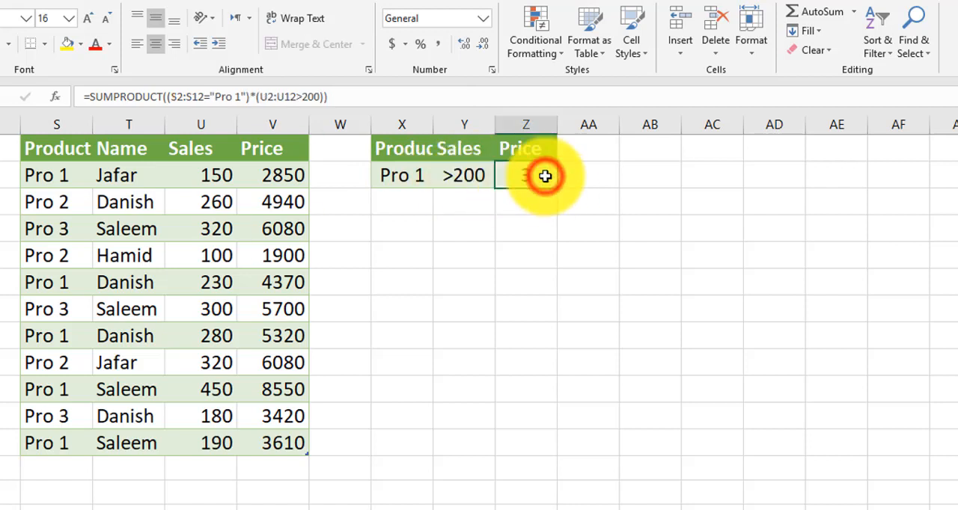
double_click(539, 176)
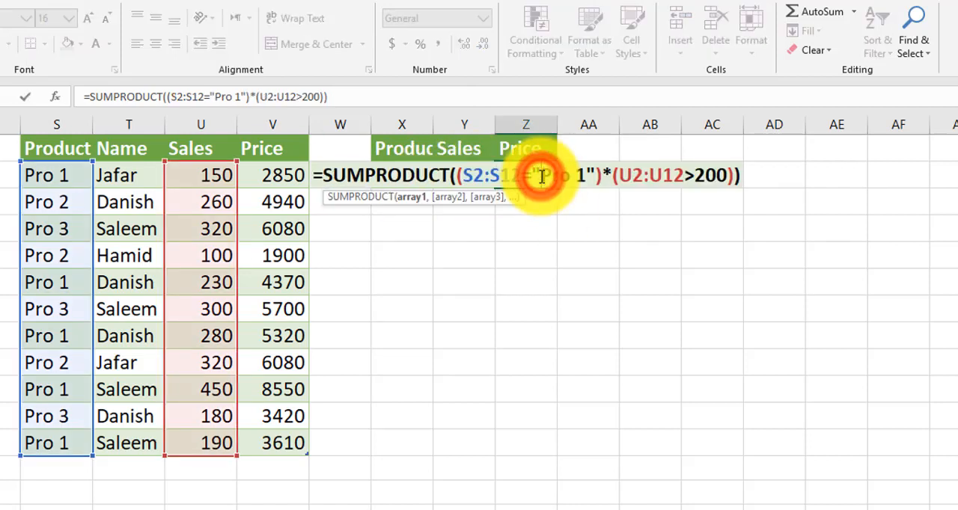
drag(462, 176, 522, 175)
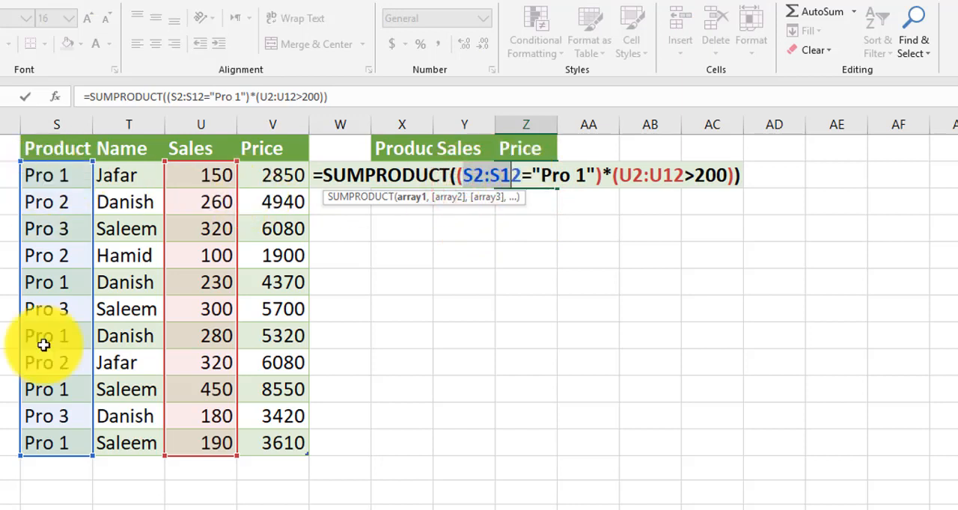
click(607, 175)
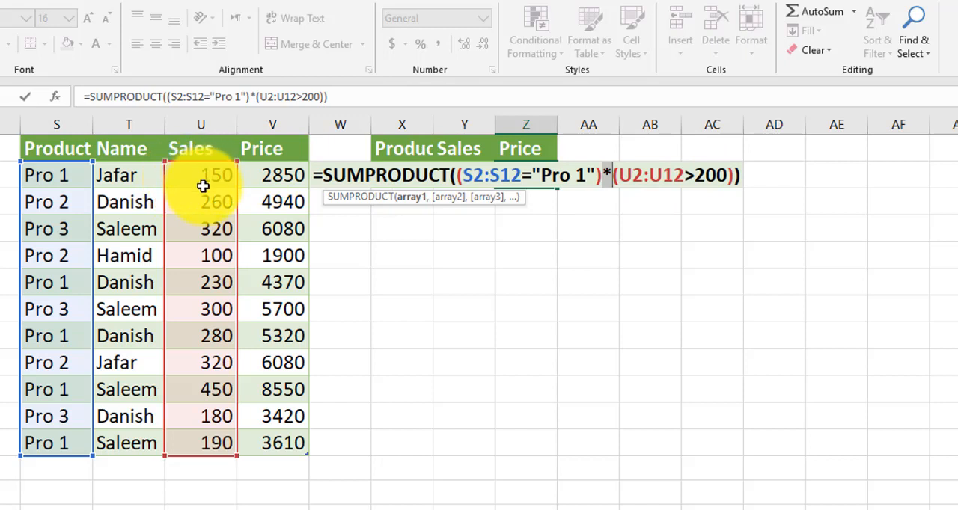
click(697, 175)
drag(716, 177, 719, 177)
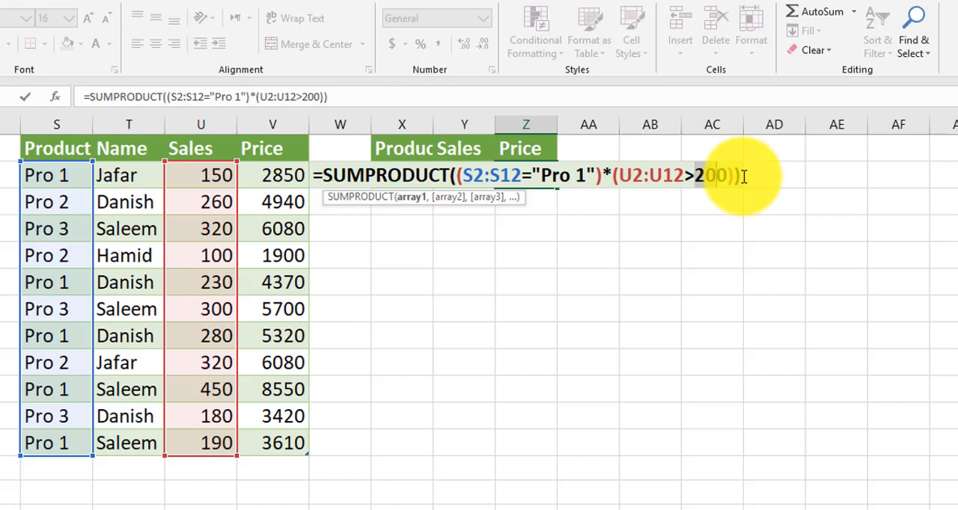
key(Return)
click(534, 176)
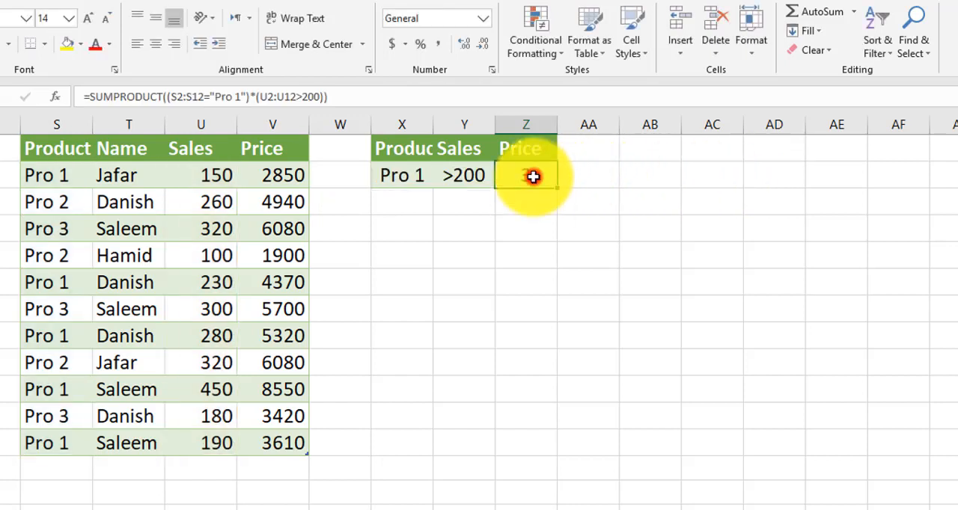